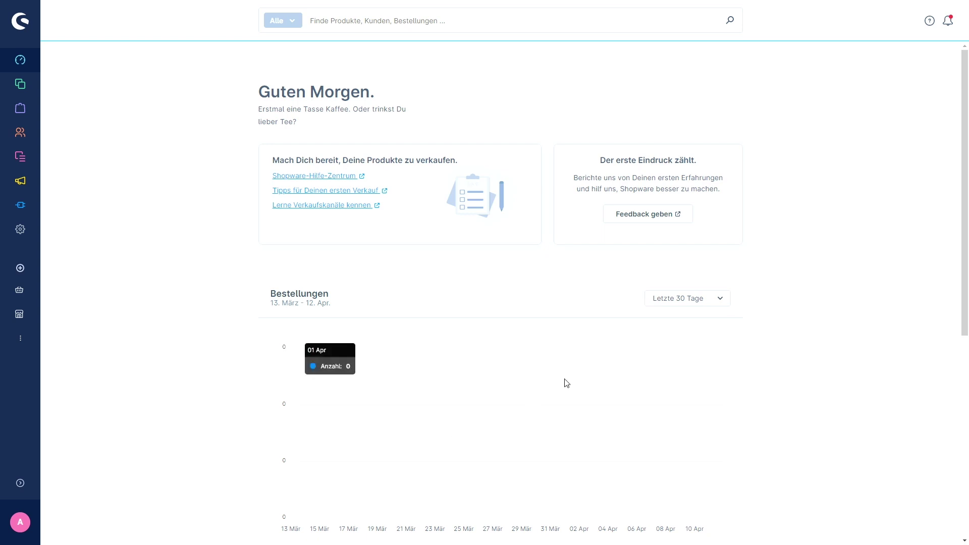
Open the country settings for Afghanistan and bring its options and address format into view.
{"action": "left_click_drag", "start_coordinate": [165, 268], "coordinate": [156, 207]}
{"action": "left_click", "coordinate": [152, 204]}
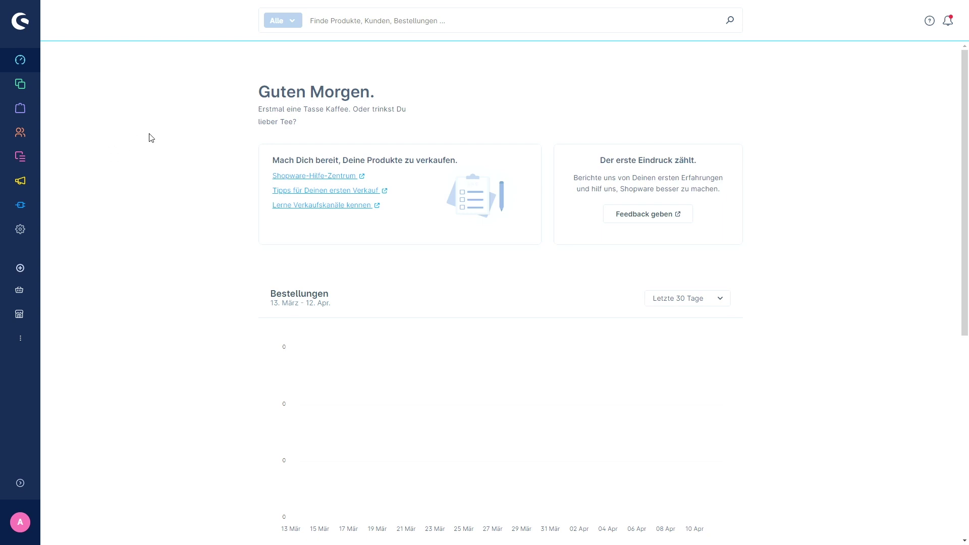
{"action": "left_click", "coordinate": [28, 235]}
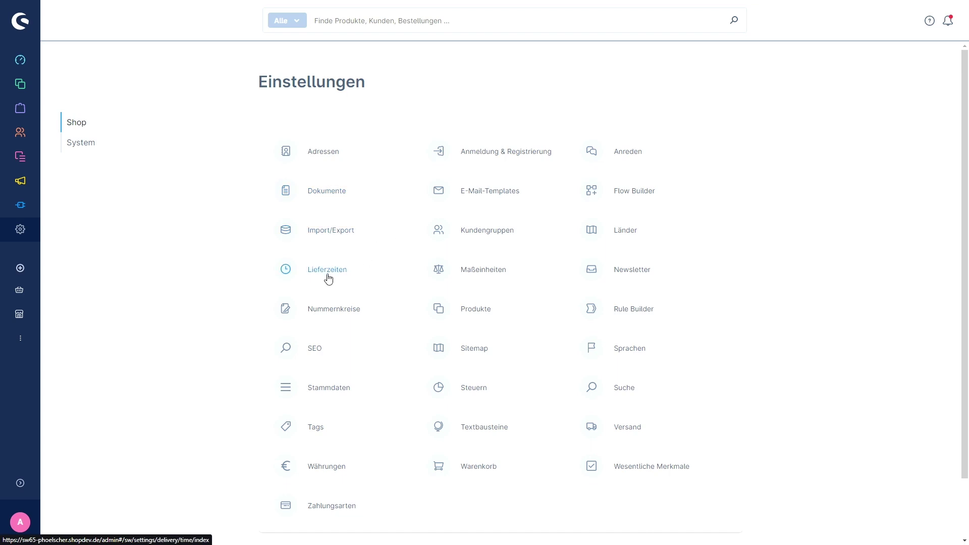
{"action": "left_click", "coordinate": [622, 233]}
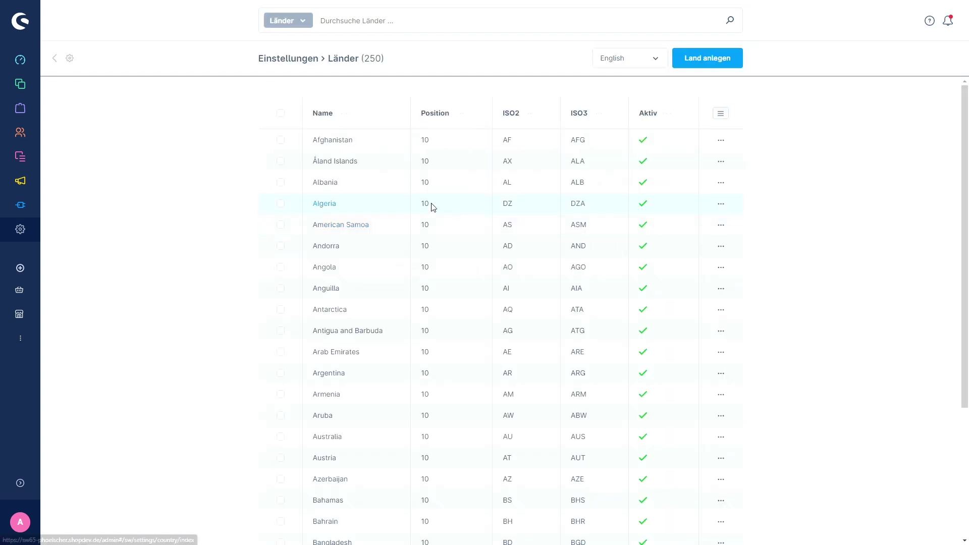
{"action": "left_click", "coordinate": [337, 145]}
{"action": "scroll", "coordinate": [179, 257], "scroll_direction": "down", "scroll_amount": 2}
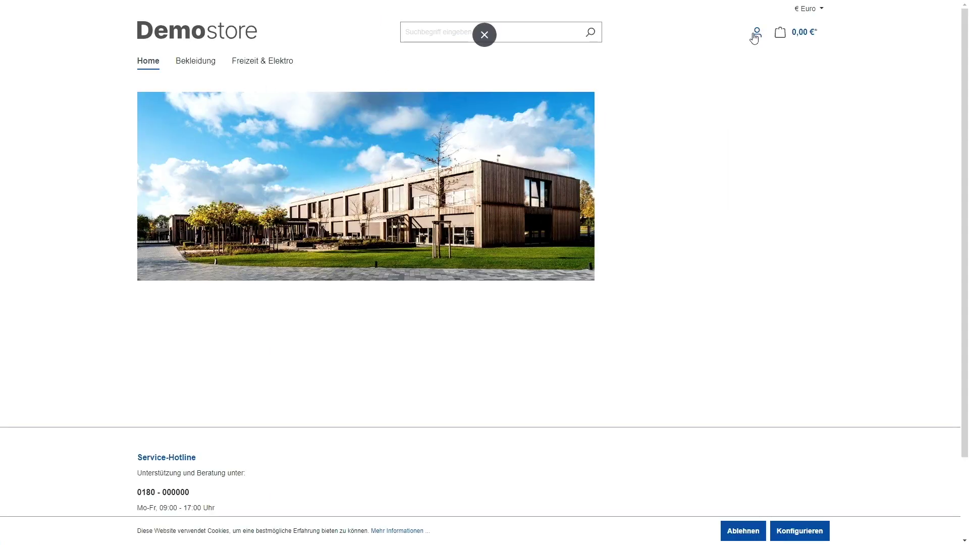
Switch to the Demostore storefront and open the country selection in the new-customer registration form.
{"action": "left_click", "coordinate": [755, 35]}
{"action": "left_click", "coordinate": [792, 86]}
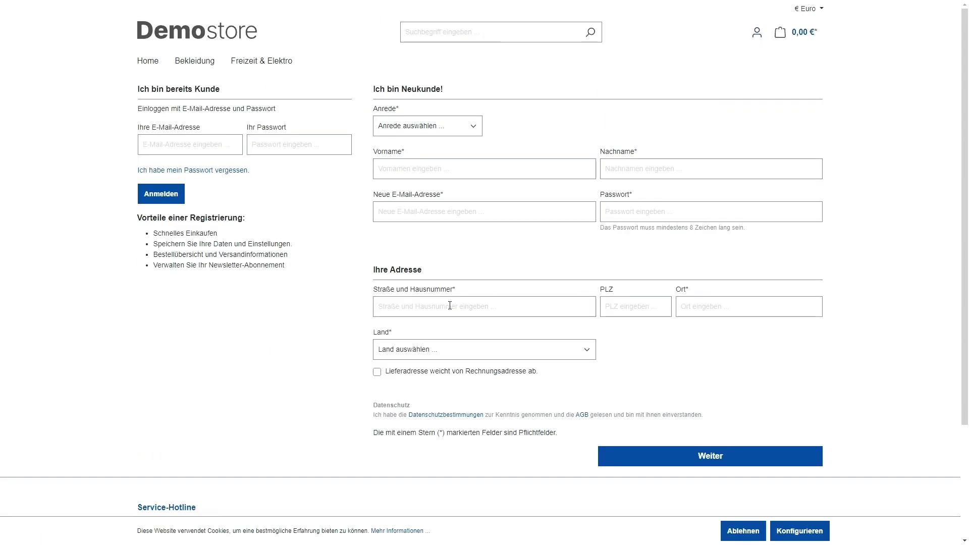
{"action": "left_click", "coordinate": [432, 348]}
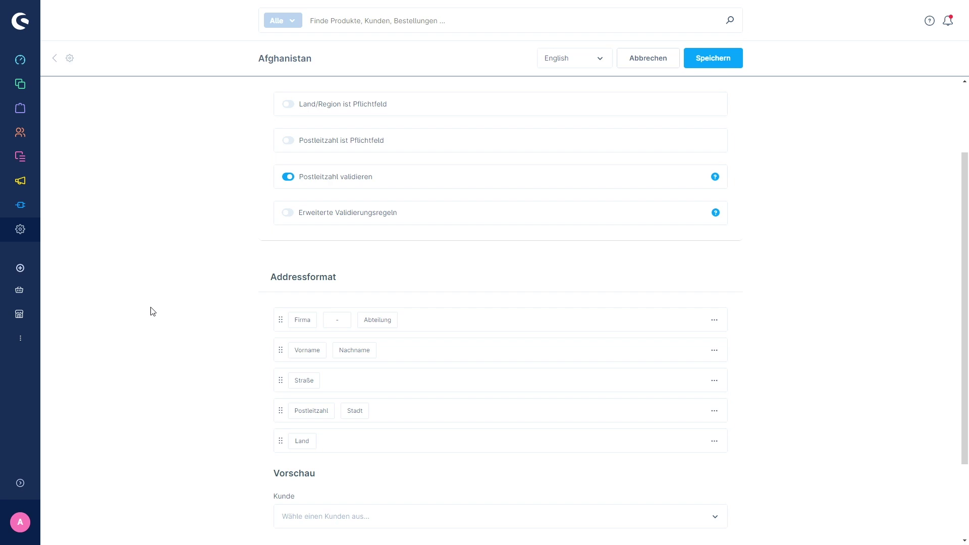
Enable the advanced validation rules (Erweiterte Validierungsregeln) for Afghanistan's postal code.
{"action": "scroll", "coordinate": [153, 312], "scroll_direction": "up", "scroll_amount": 1}
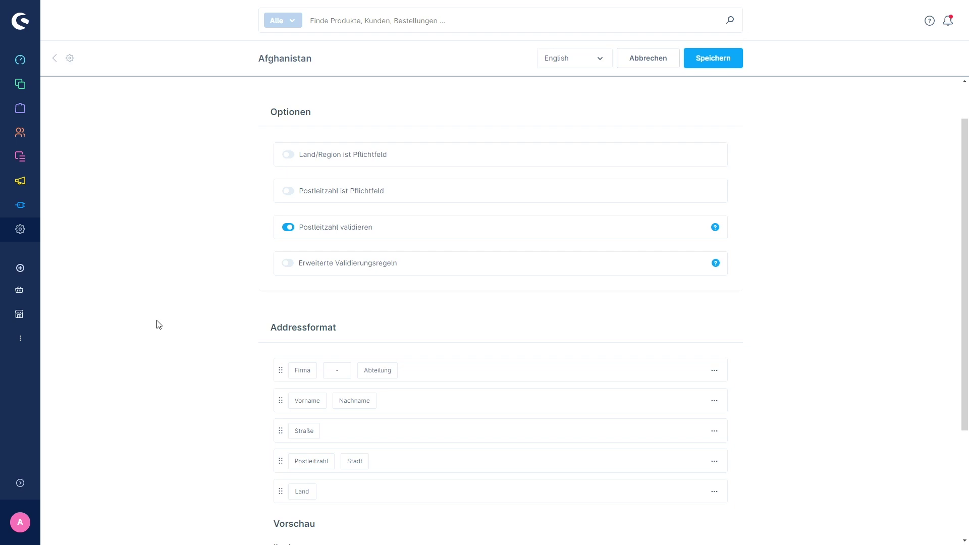
{"action": "left_click", "coordinate": [292, 264]}
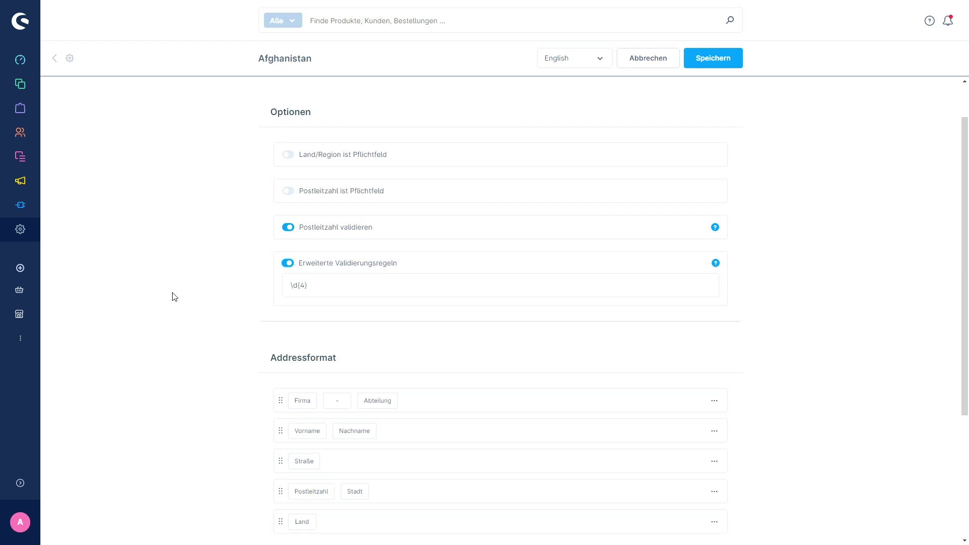
Reorder Afghanistan's address format so the Firma - Abteilung line sits below the Vorname Nachname line.
{"action": "scroll", "coordinate": [171, 299], "scroll_direction": "down", "scroll_amount": 2}
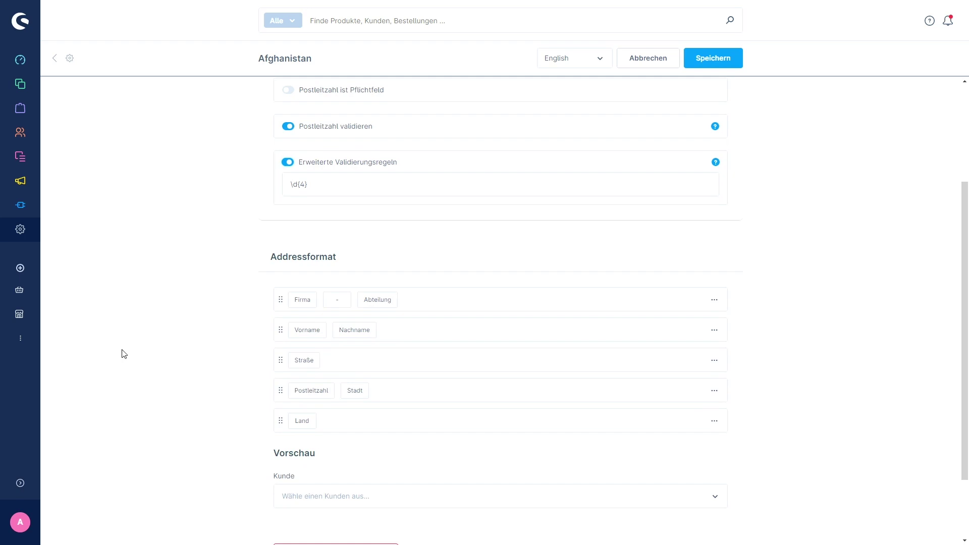
{"action": "mouse_move", "coordinate": [311, 299]}
{"action": "left_click_drag", "start_coordinate": [281, 299], "coordinate": [278, 335]}
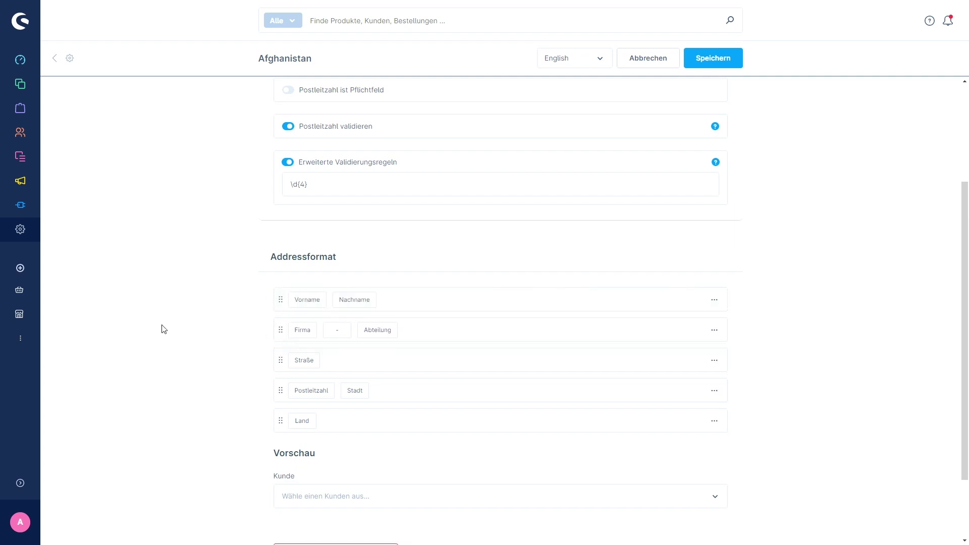
{"action": "scroll", "coordinate": [144, 343], "scroll_direction": "down", "scroll_amount": 1}
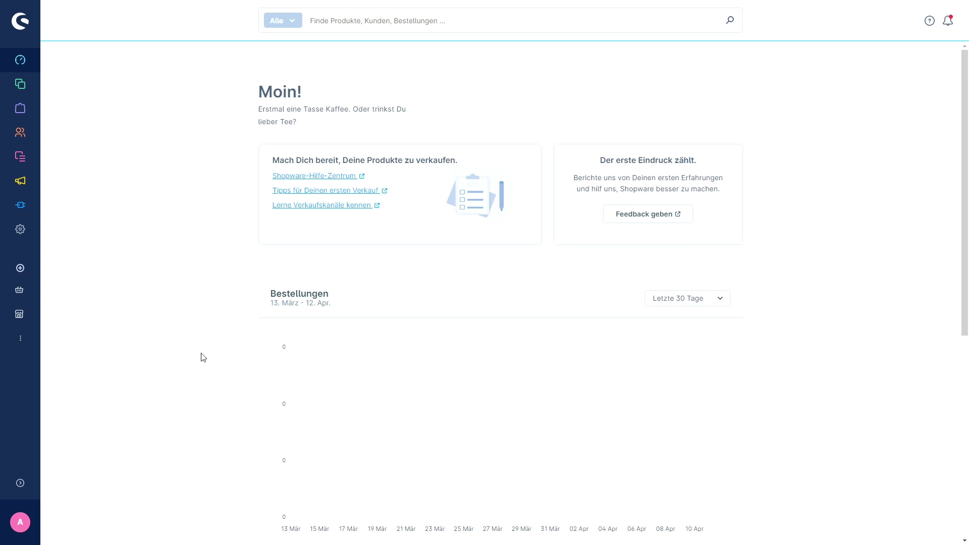
Open the Standard shipping method and examine the rules selectable for its price matrix.
{"action": "left_click", "coordinate": [29, 236]}
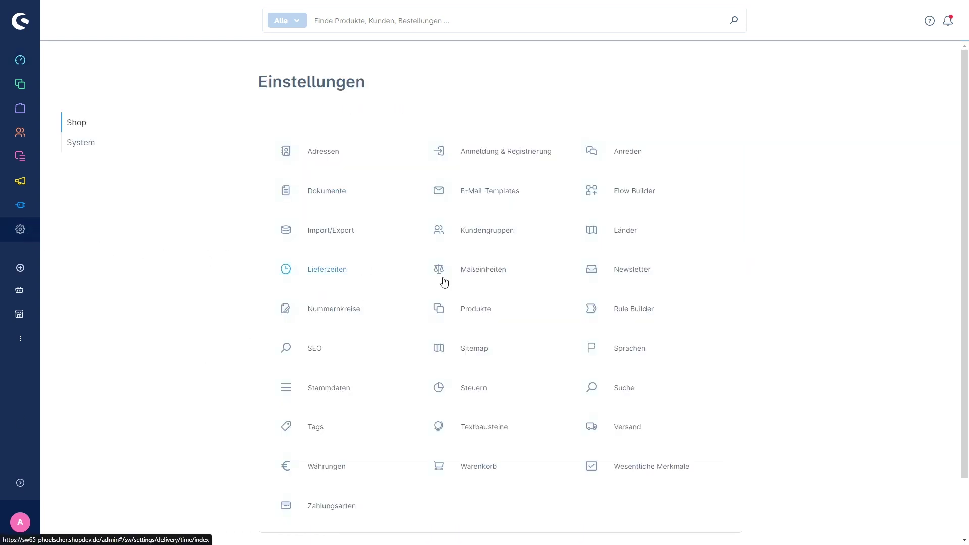
{"action": "left_click", "coordinate": [627, 434]}
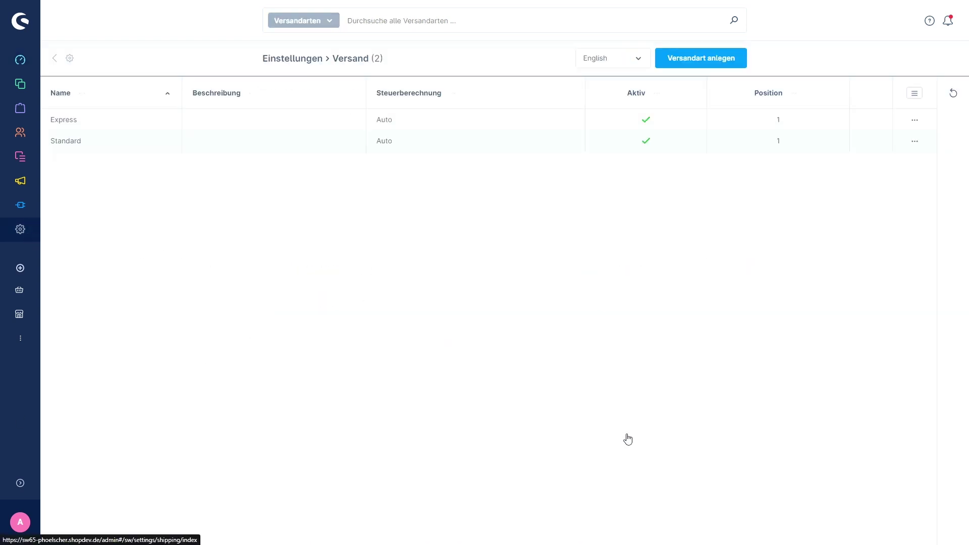
{"action": "left_click", "coordinate": [63, 142]}
{"action": "scroll", "coordinate": [192, 262], "scroll_direction": "down", "scroll_amount": 5}
{"action": "scroll", "coordinate": [189, 275], "scroll_direction": "down", "scroll_amount": 4}
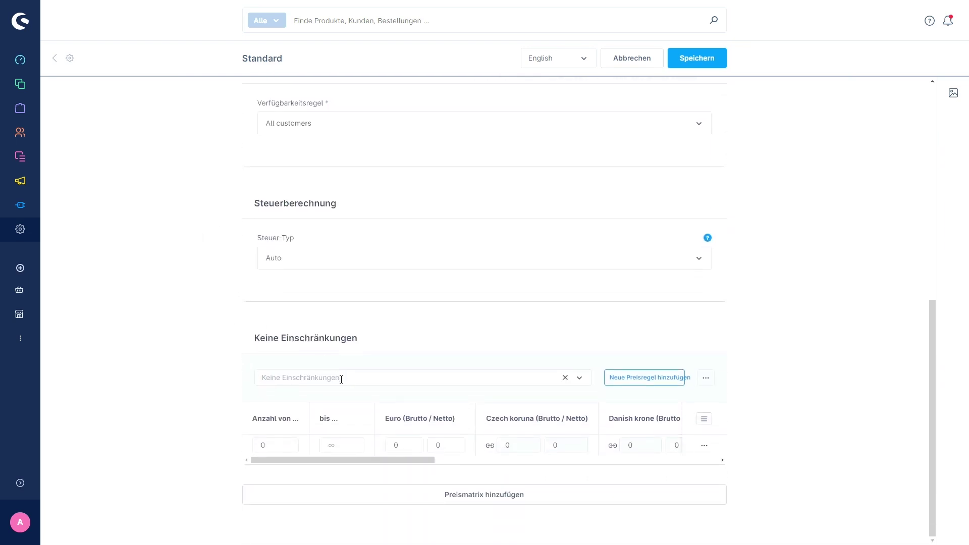
{"action": "left_click", "coordinate": [341, 379]}
{"action": "scroll", "coordinate": [348, 407], "scroll_direction": "down", "scroll_amount": 1}
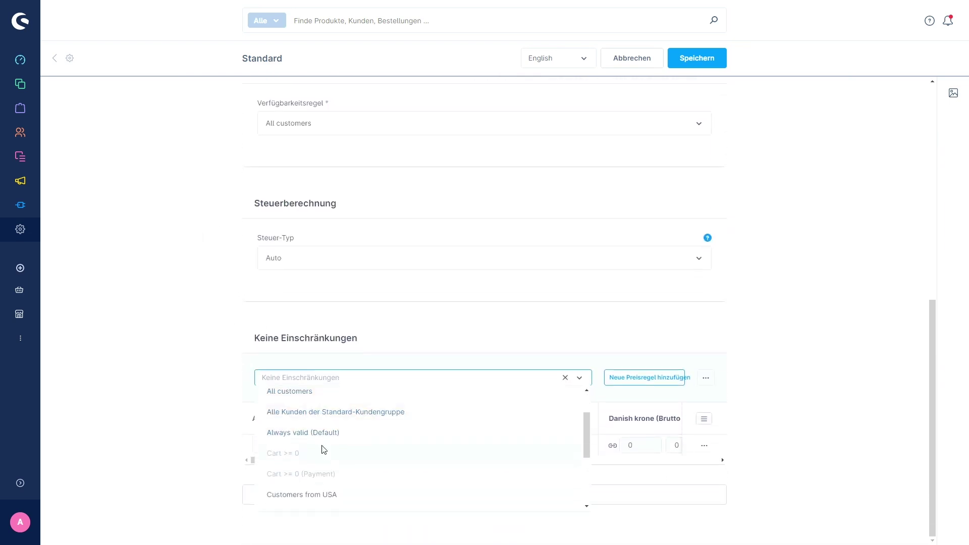
{"action": "mouse_move", "coordinate": [315, 453]}
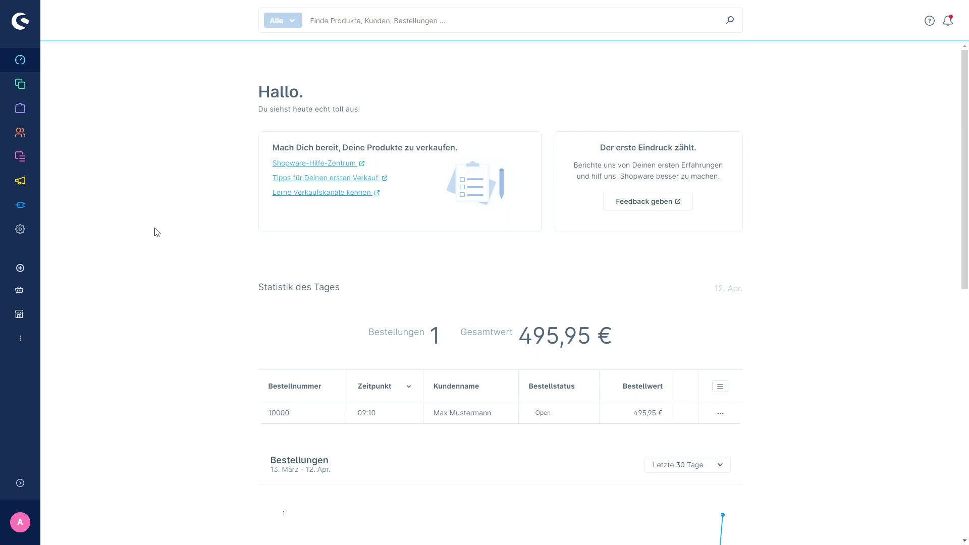
Open the existing order from the order overview and review its general, details and documents sections.
{"action": "mouse_move", "coordinate": [20, 108]}
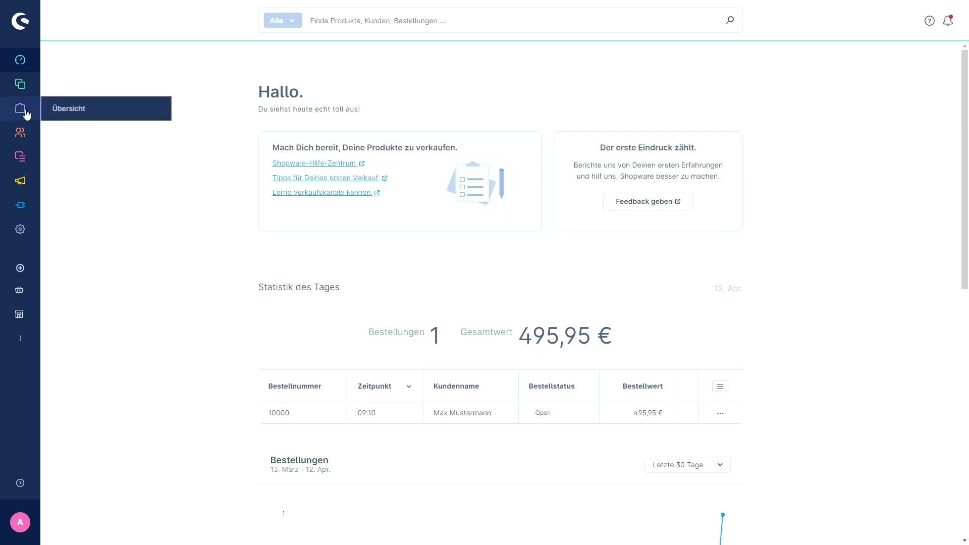
{"action": "left_click", "coordinate": [63, 114]}
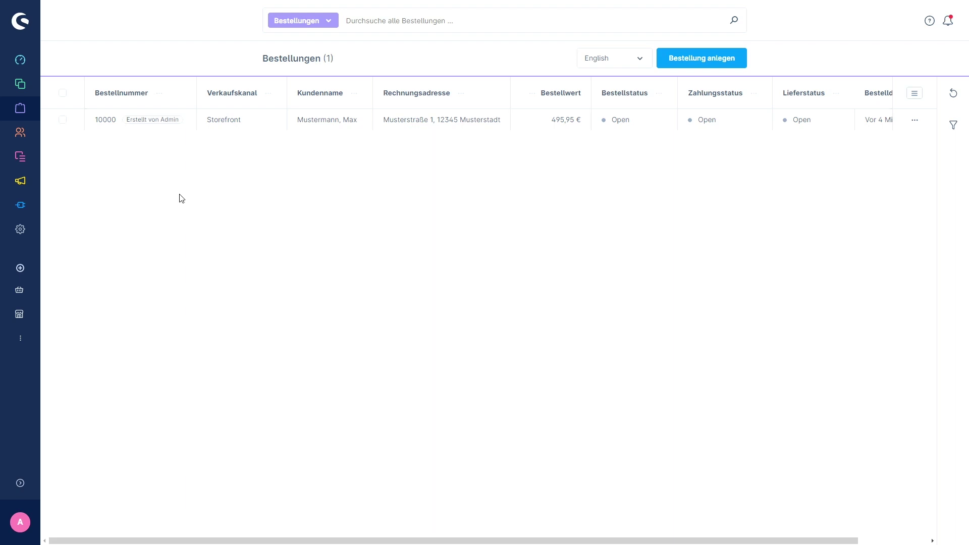
{"action": "left_click", "coordinate": [104, 121]}
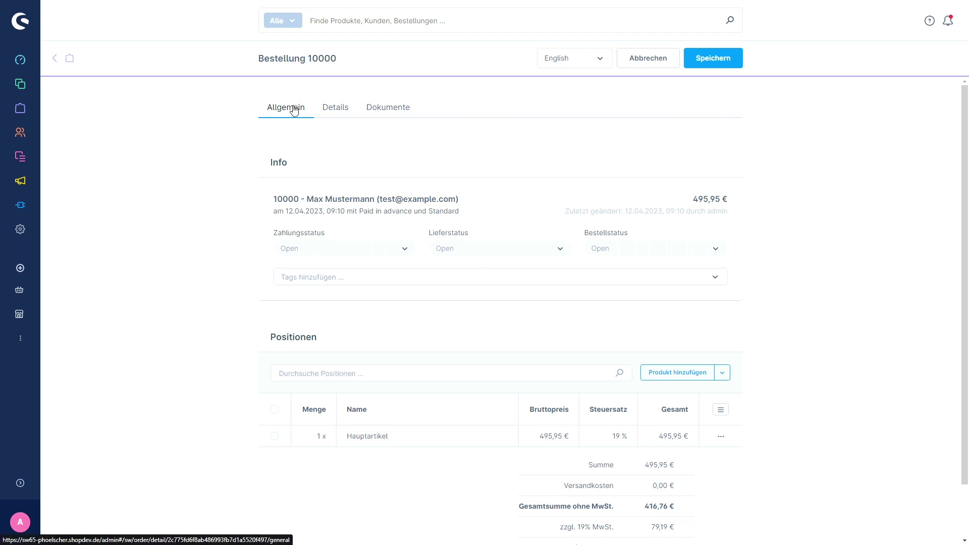
{"action": "left_click", "coordinate": [339, 108]}
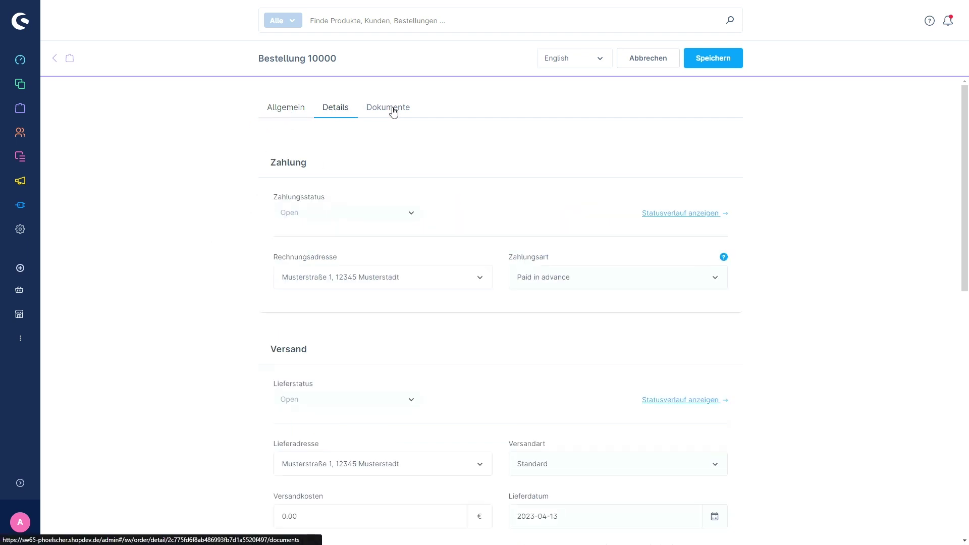
{"action": "left_click", "coordinate": [392, 108]}
{"action": "left_click", "coordinate": [283, 116]}
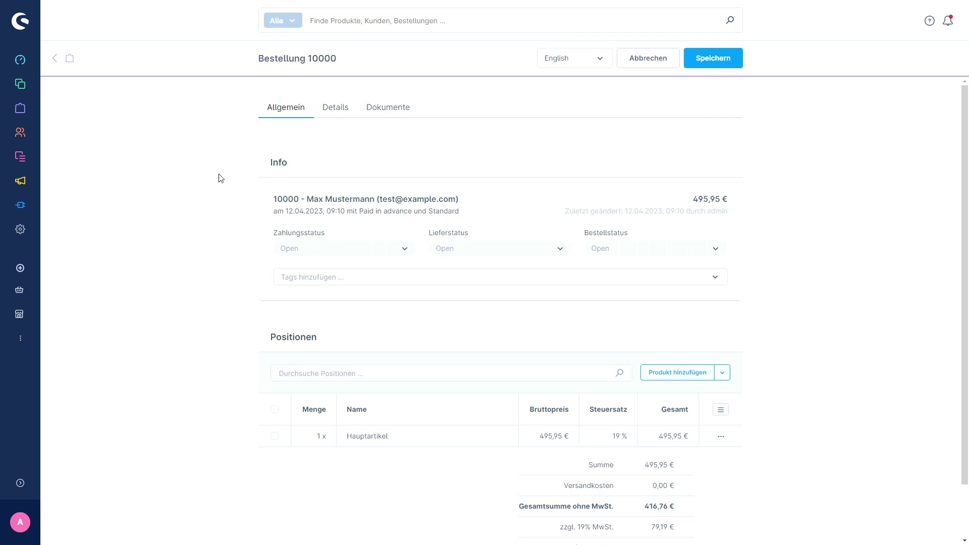
Start a new order from the order overview and select the listed customer for it.
{"action": "left_click", "coordinate": [72, 60]}
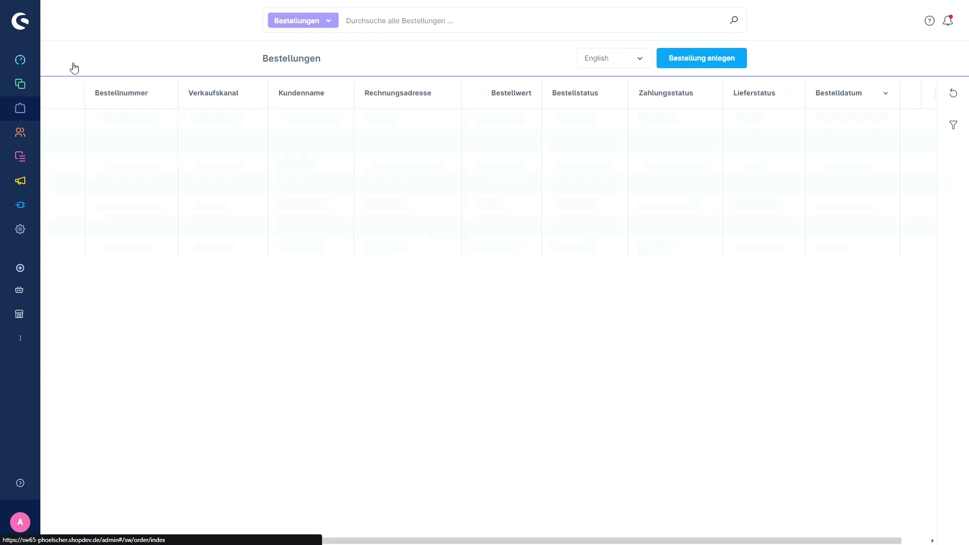
{"action": "left_click", "coordinate": [706, 61]}
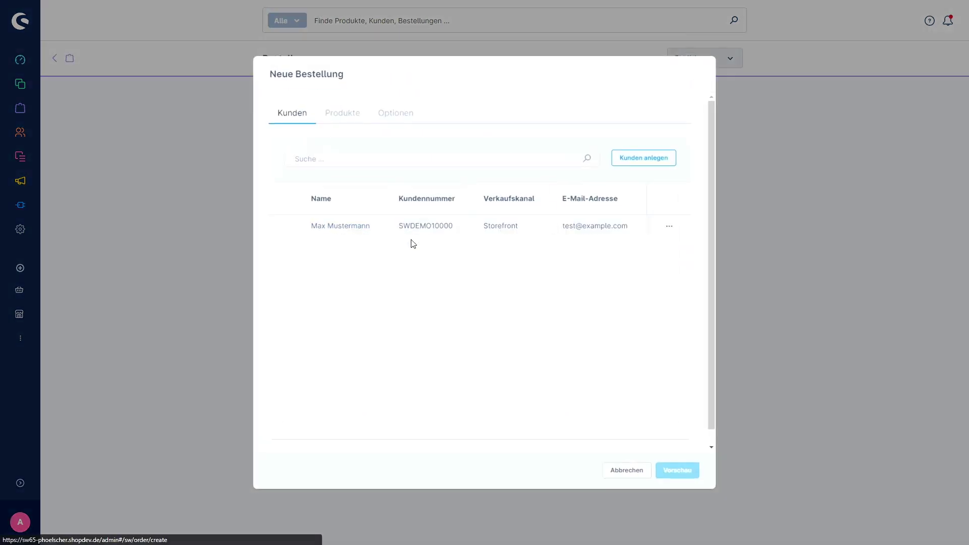
{"action": "left_click", "coordinate": [287, 228]}
Add a product line to the new order and choose Main product for it.
{"action": "left_click", "coordinate": [345, 117]}
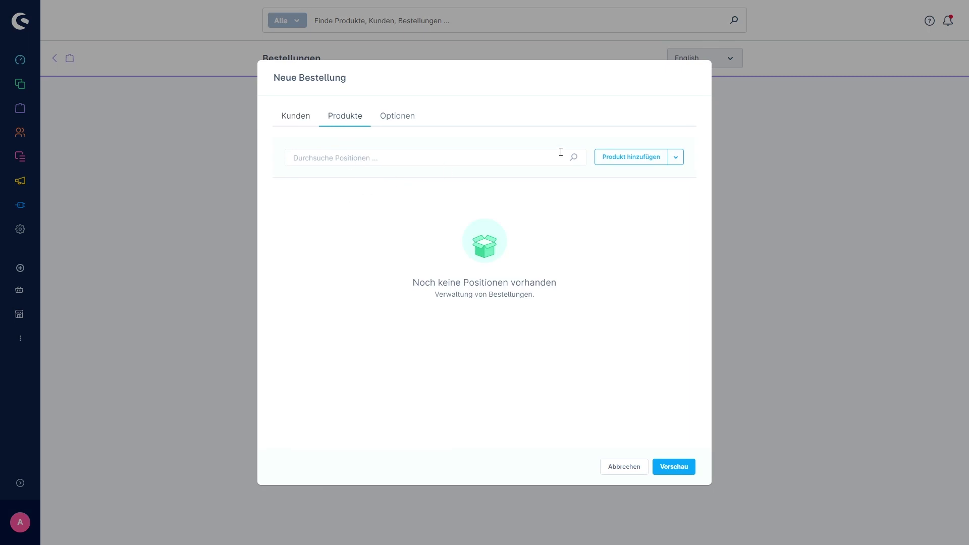
{"action": "left_click", "coordinate": [633, 156]}
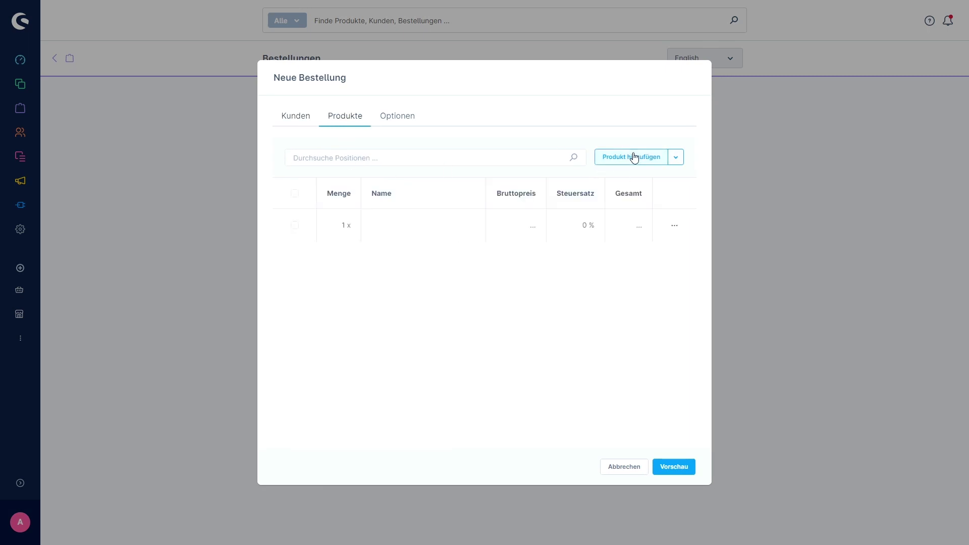
{"action": "left_click", "coordinate": [465, 225]}
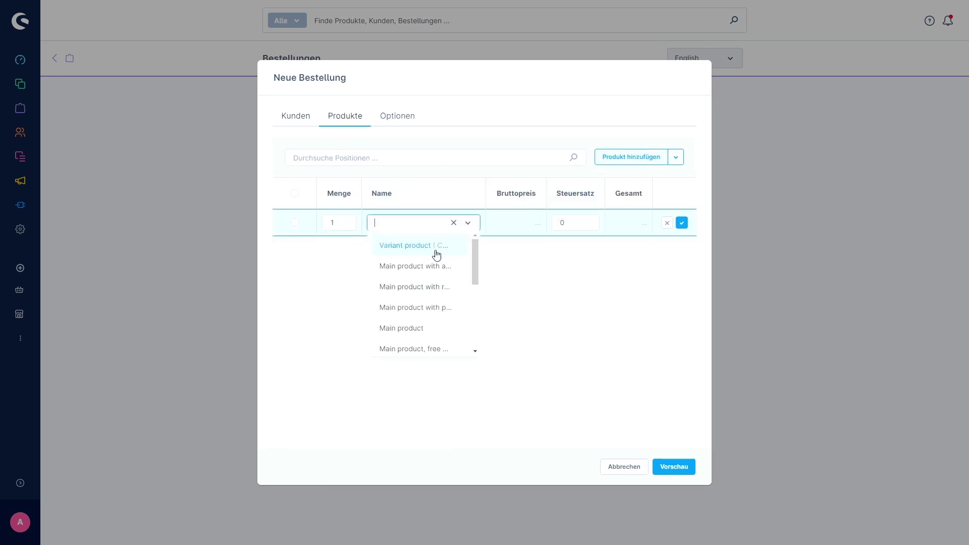
{"action": "left_click", "coordinate": [402, 326]}
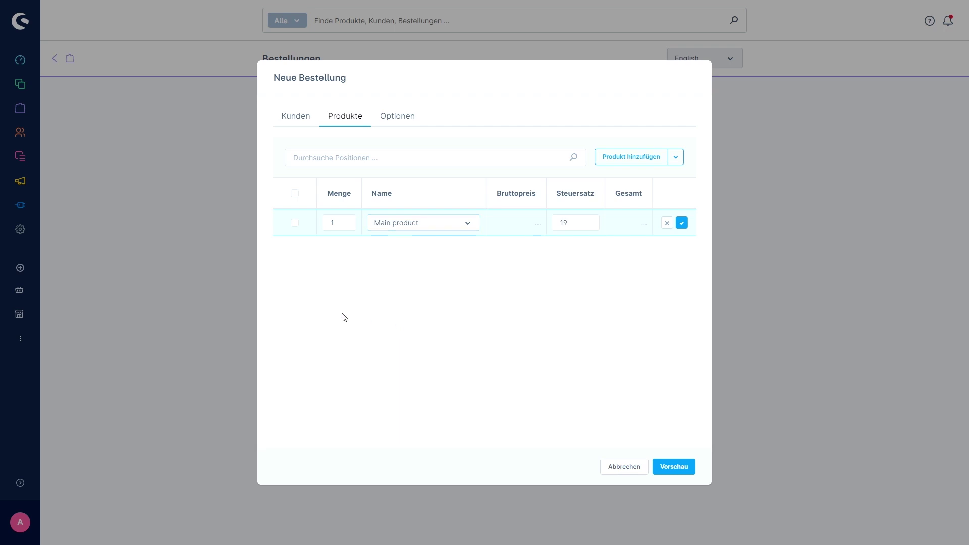
Set the new order's language to Deutsch and select the customer's billing address.
{"action": "left_click", "coordinate": [397, 123]}
{"action": "left_click", "coordinate": [368, 207]}
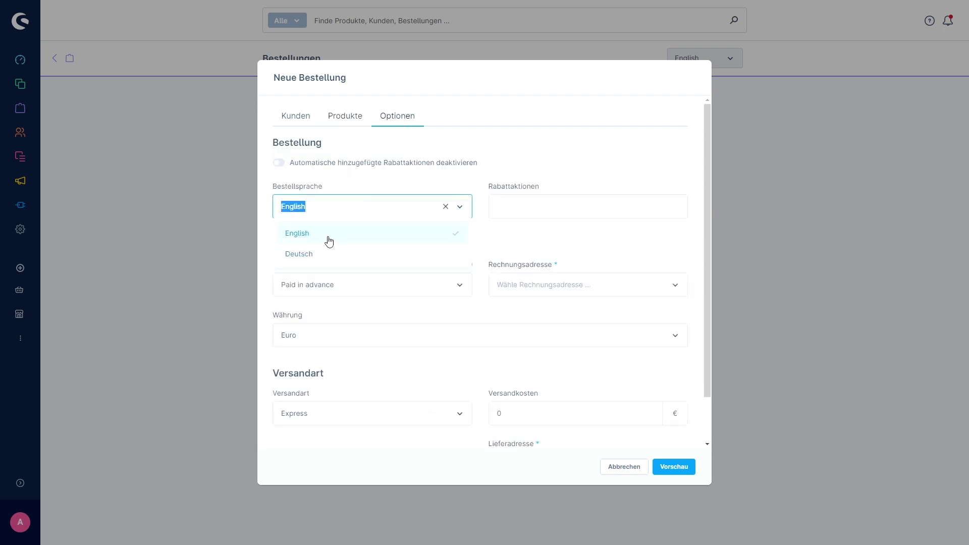
{"action": "left_click", "coordinate": [330, 252]}
{"action": "left_click", "coordinate": [454, 295]}
{"action": "left_click", "coordinate": [549, 282]}
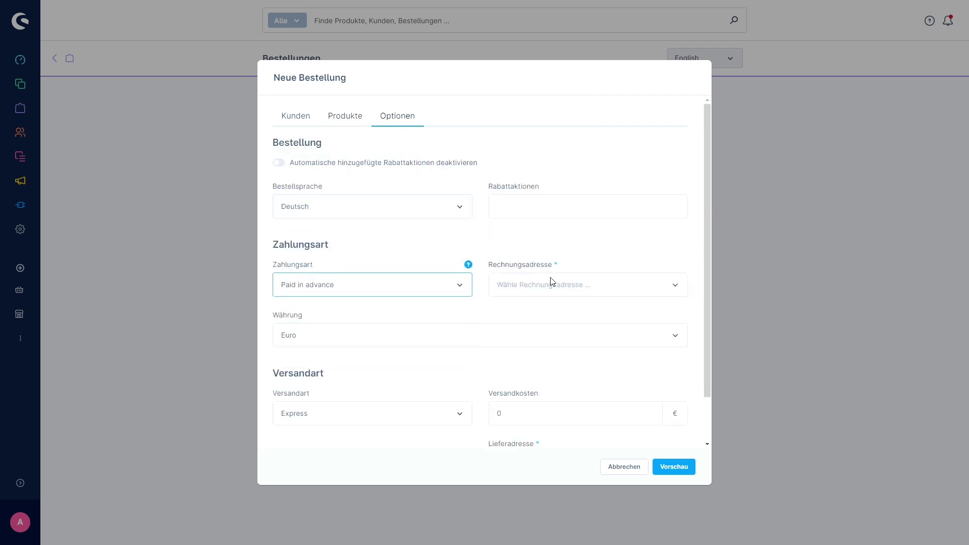
{"action": "left_click", "coordinate": [545, 309]}
Set the delivery address to match the billing address and open the preview of the new order.
{"action": "scroll", "coordinate": [409, 361], "scroll_direction": "down", "scroll_amount": 2}
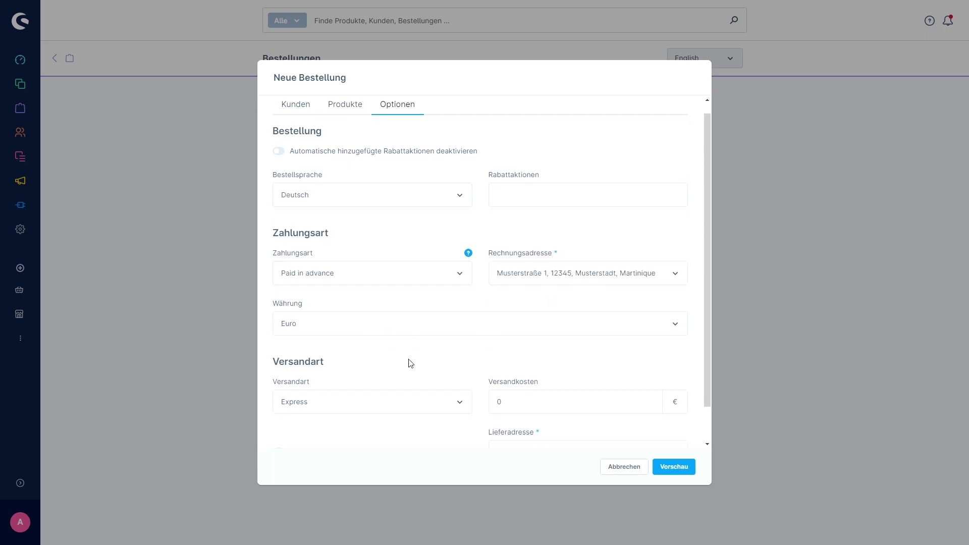
{"action": "scroll", "coordinate": [449, 332], "scroll_direction": "up", "scroll_amount": 1}
{"action": "scroll", "coordinate": [449, 332], "scroll_direction": "down", "scroll_amount": 1}
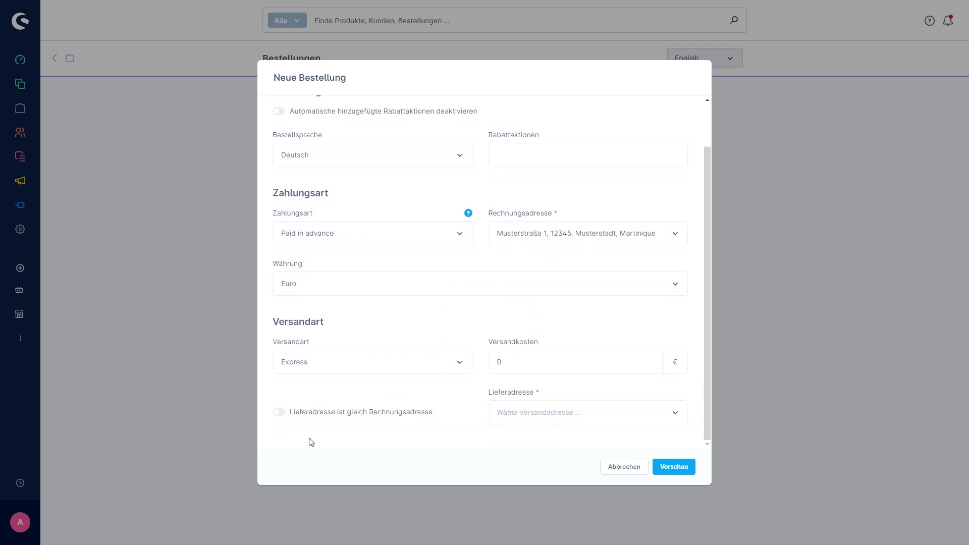
{"action": "left_click", "coordinate": [278, 412]}
{"action": "scroll", "coordinate": [452, 333], "scroll_direction": "up", "scroll_amount": 1}
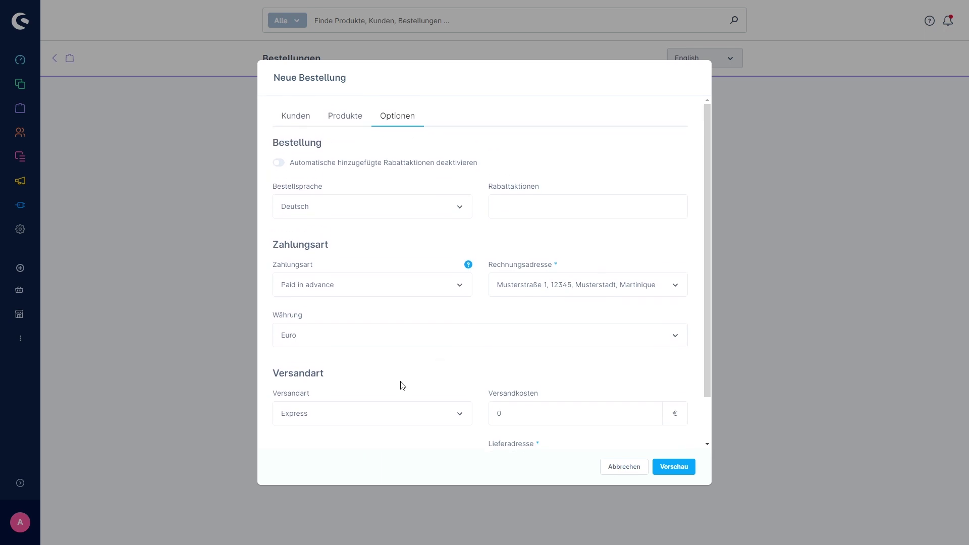
{"action": "scroll", "coordinate": [424, 383], "scroll_direction": "down", "scroll_amount": 1}
{"action": "scroll", "coordinate": [563, 364], "scroll_direction": "up", "scroll_amount": 1}
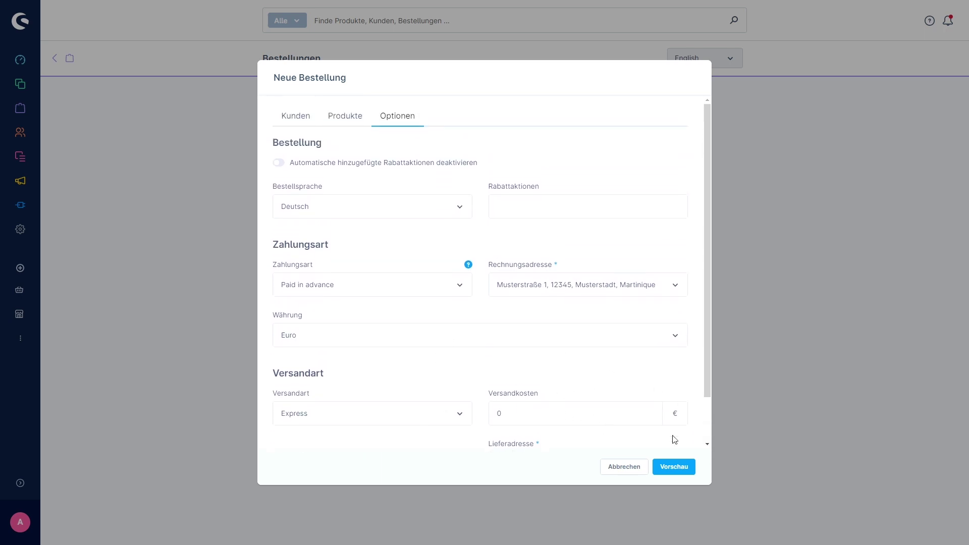
{"action": "left_click", "coordinate": [684, 467]}
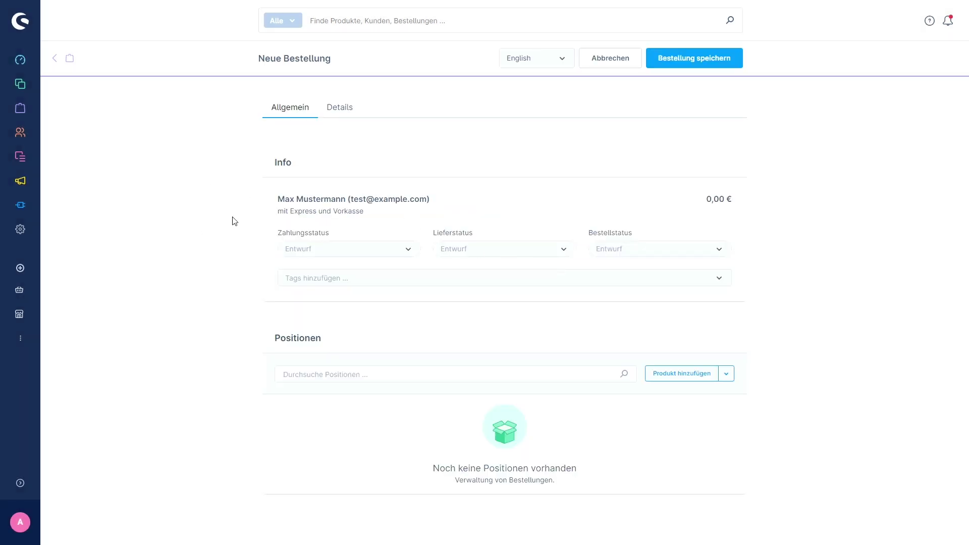
Review the payment, shipping and order details of the new order.
{"action": "left_click", "coordinate": [349, 108]}
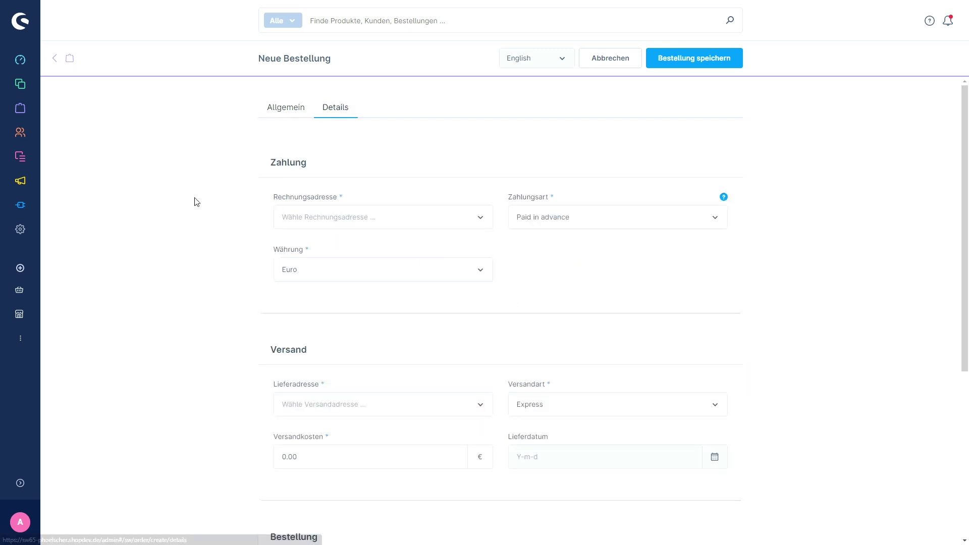
{"action": "scroll", "coordinate": [218, 264], "scroll_direction": "down", "scroll_amount": 5}
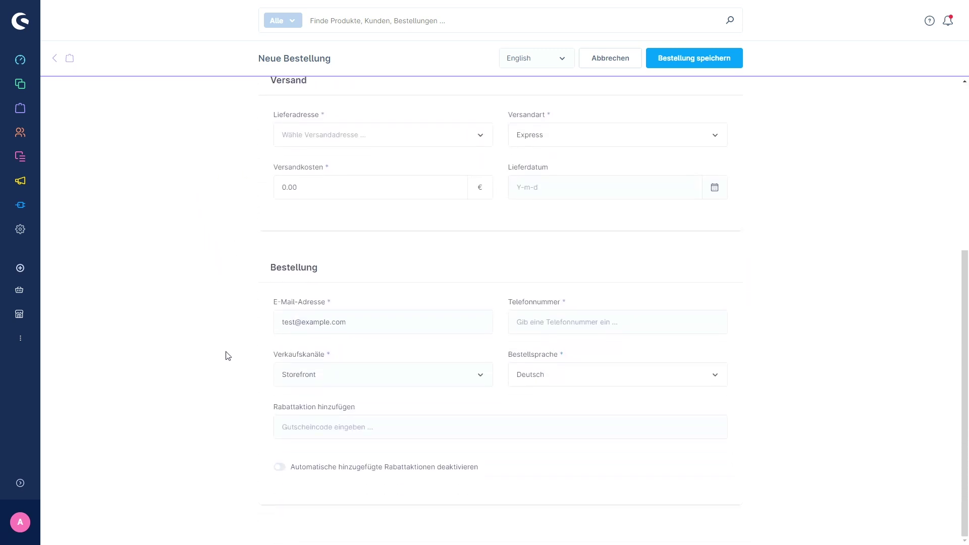
{"action": "scroll", "coordinate": [226, 355], "scroll_direction": "up", "scroll_amount": 5}
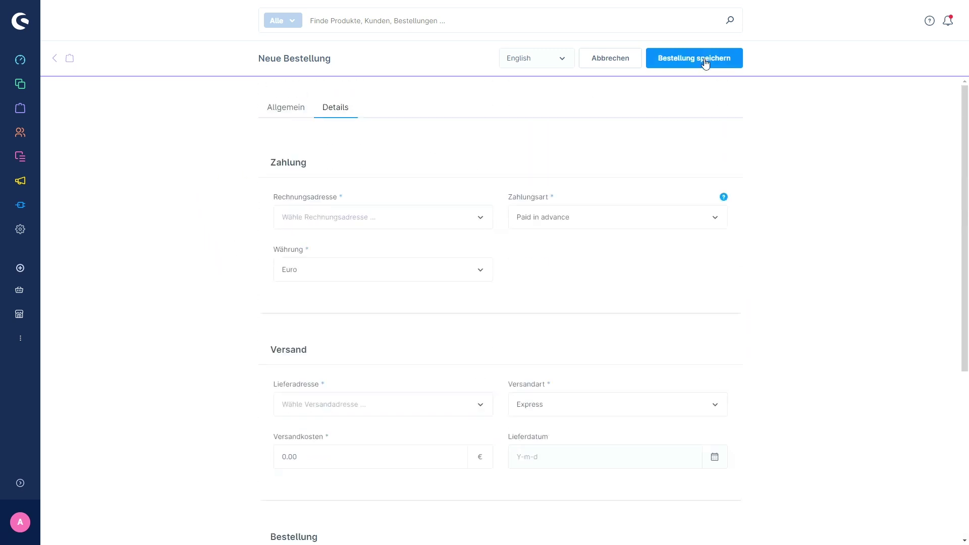